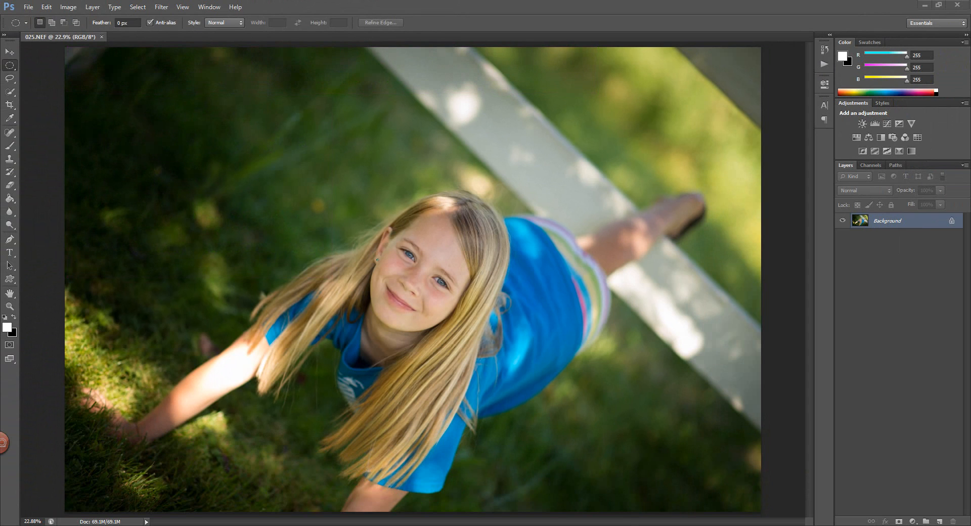
- Start cropping the photo with the Crop tool, pulling in its upper-left corner and repositioning the photo inside the crop box
{"action": "key", "text": "v"}
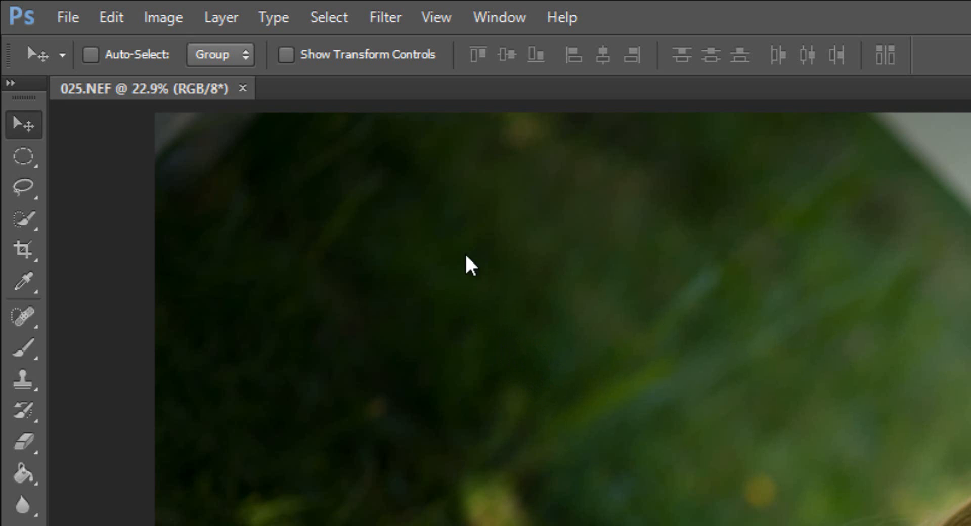
{"action": "left_click", "coordinate": [20, 241]}
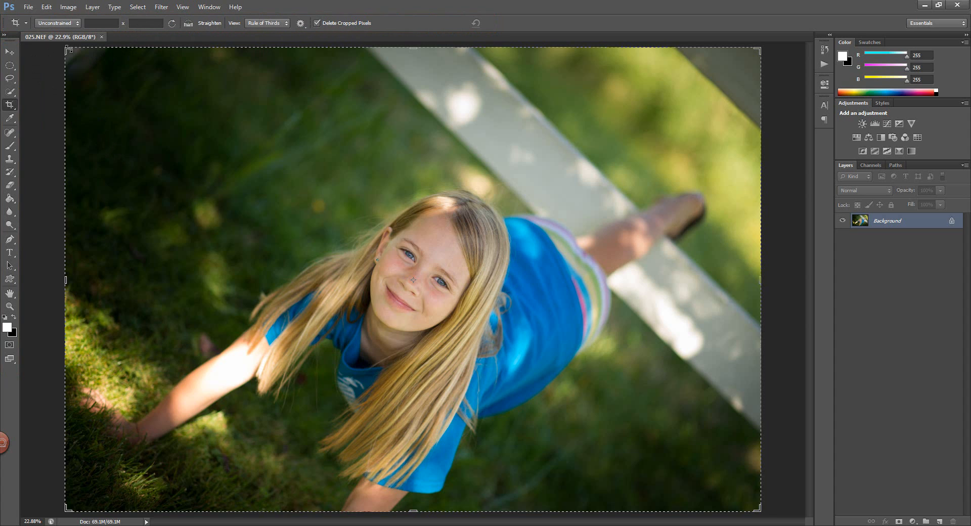
{"action": "left_click_drag", "start_coordinate": [66, 50], "coordinate": [111, 93]}
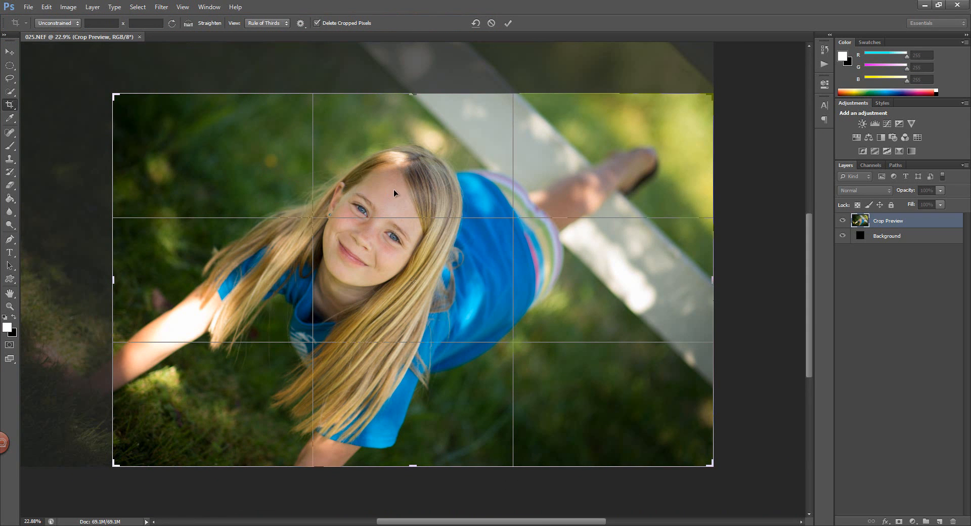
{"action": "left_click_drag", "start_coordinate": [393, 190], "coordinate": [468, 209]}
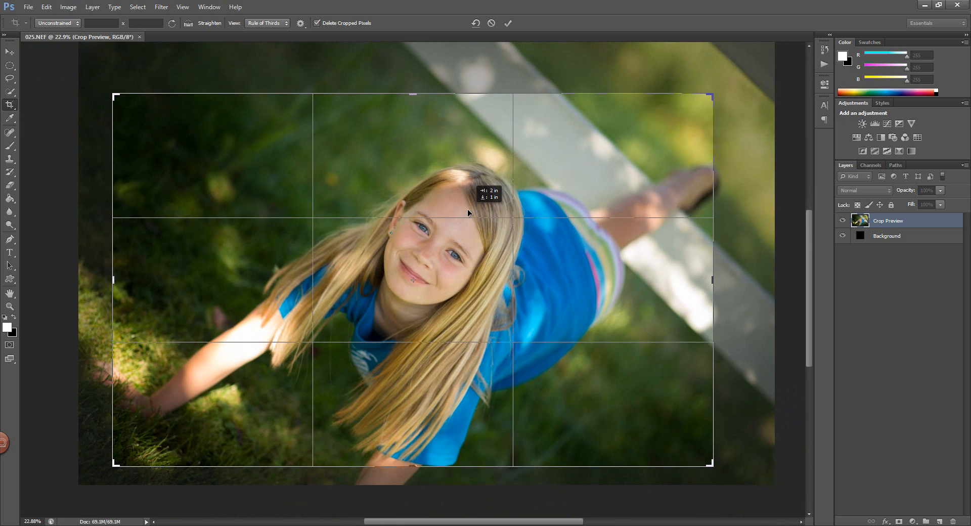
{"action": "mouse_move", "coordinate": [467, 209]}
{"action": "left_mouse_down"}
{"action": "mouse_move", "coordinate": [438, 223]}
{"action": "mouse_move", "coordinate": [531, 207]}
{"action": "mouse_move", "coordinate": [471, 195]}
{"action": "mouse_move", "coordinate": [360, 203]}
{"action": "mouse_move", "coordinate": [465, 197]}
{"action": "left_mouse_up"}
{"action": "left_click_drag", "start_coordinate": [530, 204], "coordinate": [523, 238]}
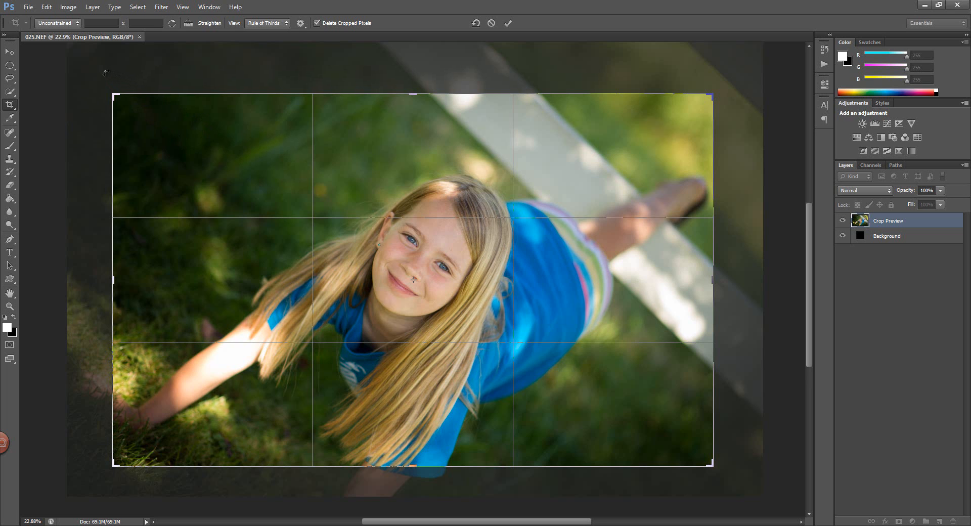
- Try rotating the photo inside the crop box, and resize the box from its upper-right corner and right edge
{"action": "left_click_drag", "start_coordinate": [106, 72], "coordinate": [296, 87]}
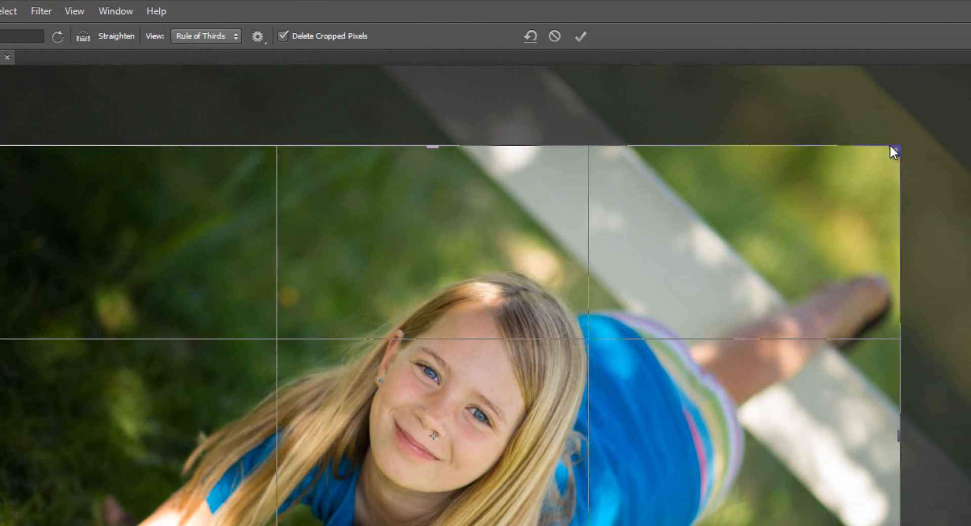
{"action": "left_click_drag", "start_coordinate": [897, 145], "coordinate": [796, 104]}
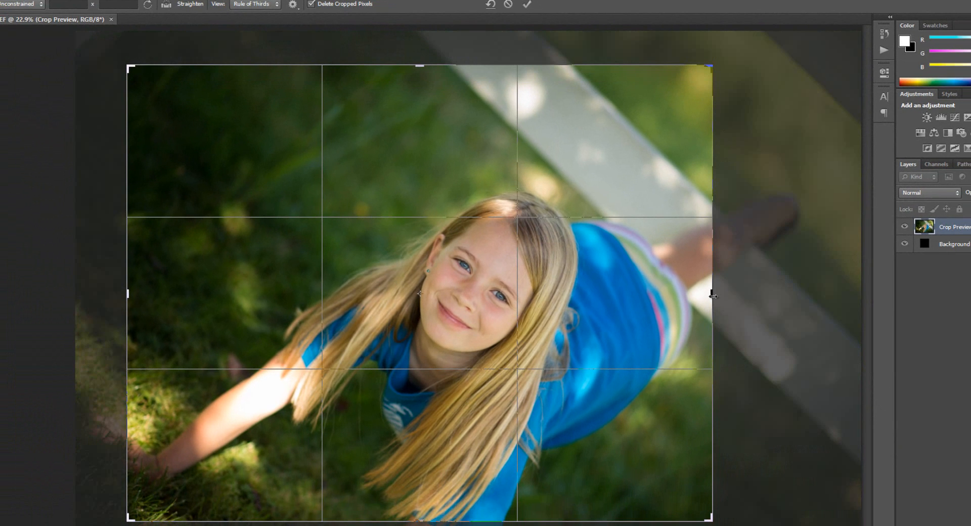
{"action": "left_click_drag", "start_coordinate": [713, 296], "coordinate": [728, 271]}
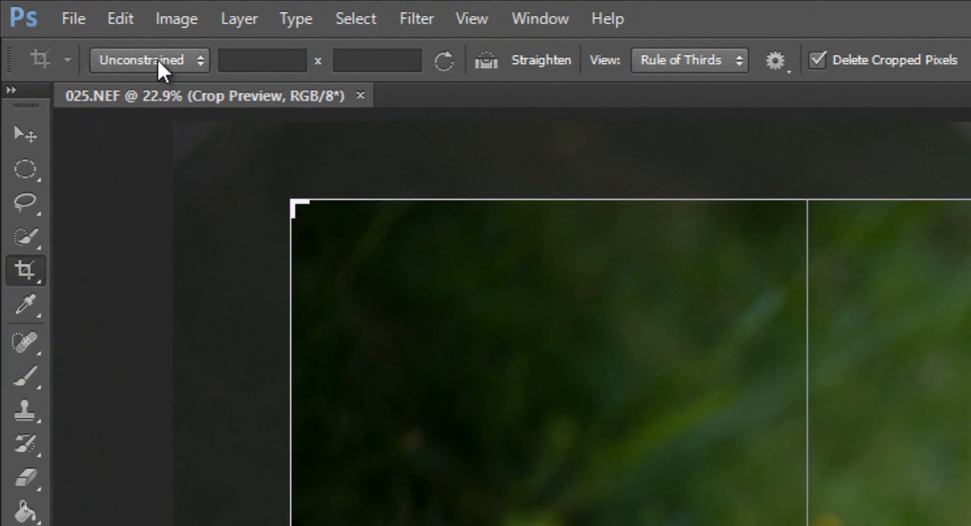
- Apply the saved 8x16-tall boy aspect ratio preset to the crop box
{"action": "left_click", "coordinate": [124, 48]}
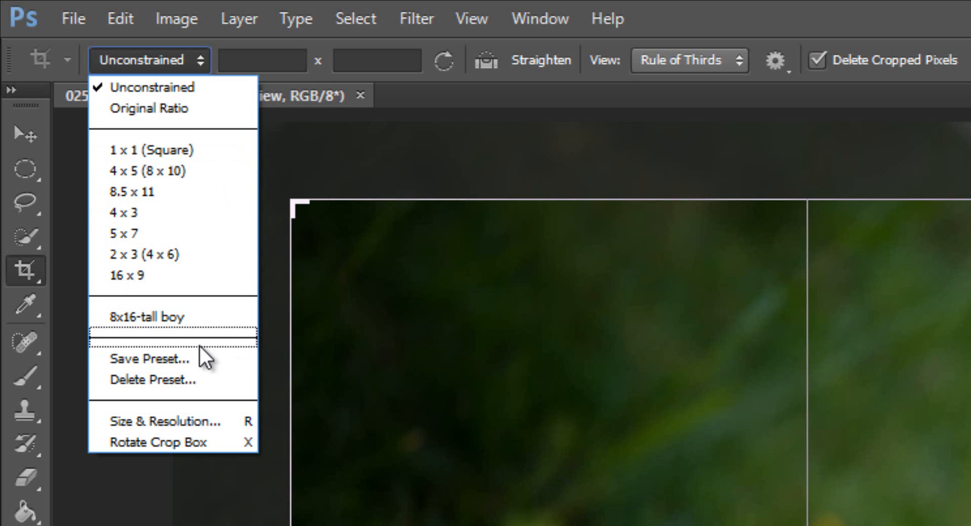
{"action": "left_click", "coordinate": [181, 421]}
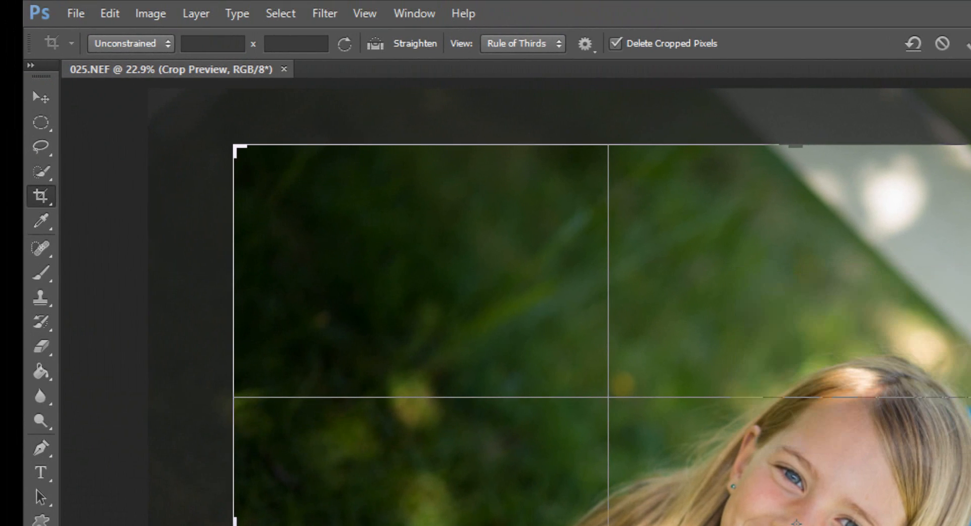
{"action": "left_click", "coordinate": [125, 40]}
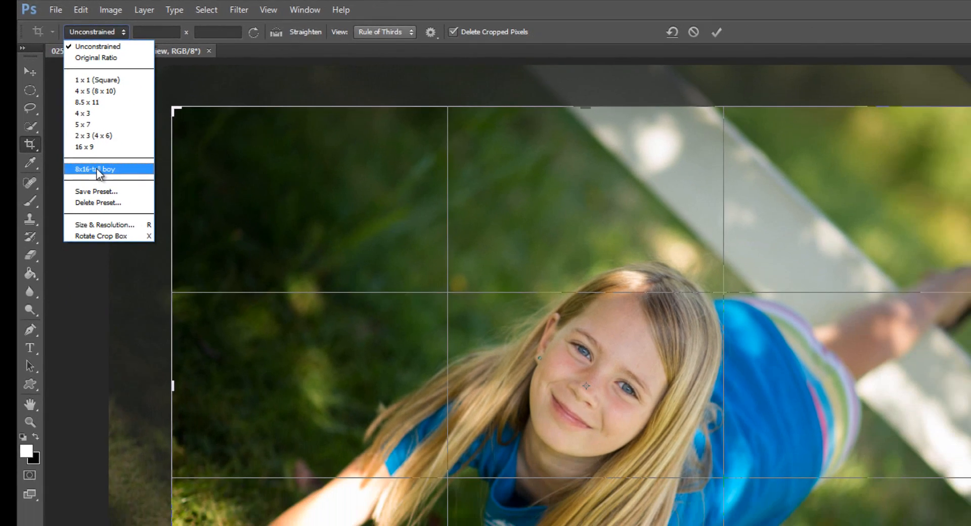
{"action": "left_click", "coordinate": [131, 228]}
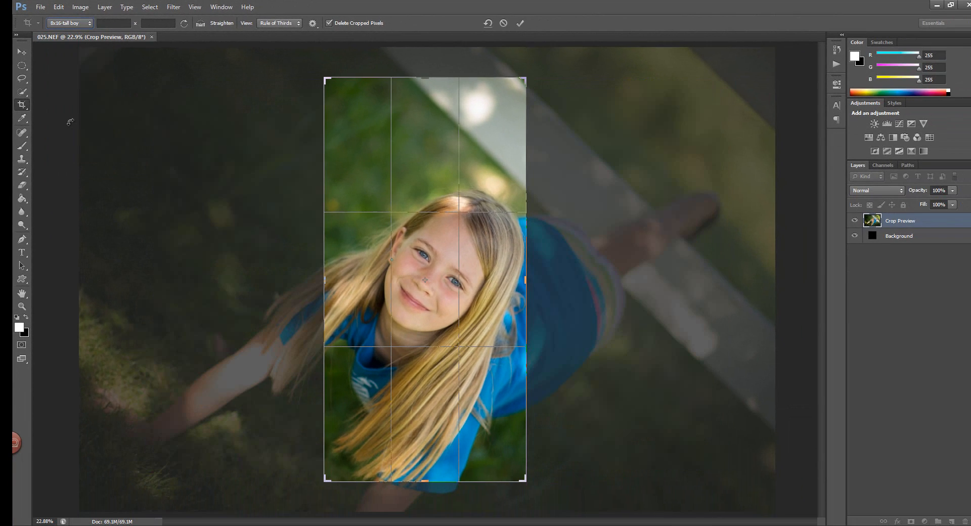
- Set the crop ratio to 8.5 x 11 and shrink the crop box from its lower-right corner
{"action": "left_click", "coordinate": [81, 23]}
{"action": "left_click", "coordinate": [82, 73]}
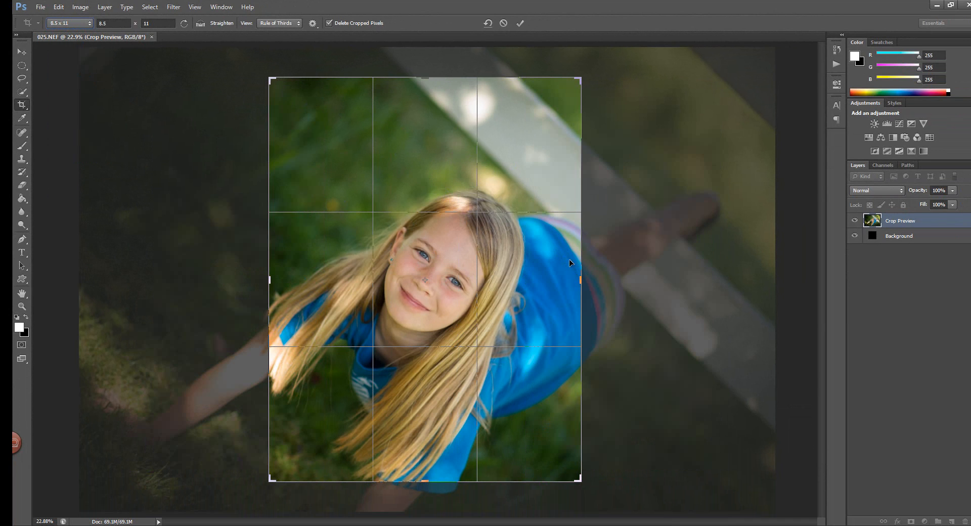
{"action": "left_click_drag", "start_coordinate": [578, 479], "coordinate": [428, 435]}
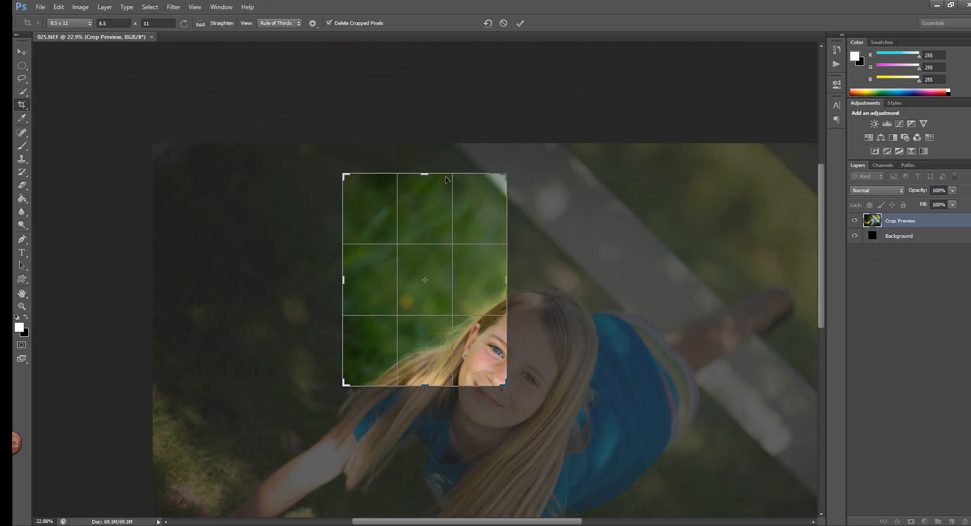
- Make the crop ratio unconstrained and extend all four edges of the crop box to cover the whole photo
{"action": "left_click", "coordinate": [69, 23]}
{"action": "left_click", "coordinate": [68, 34]}
{"action": "left_click_drag", "start_coordinate": [505, 279], "coordinate": [682, 263]}
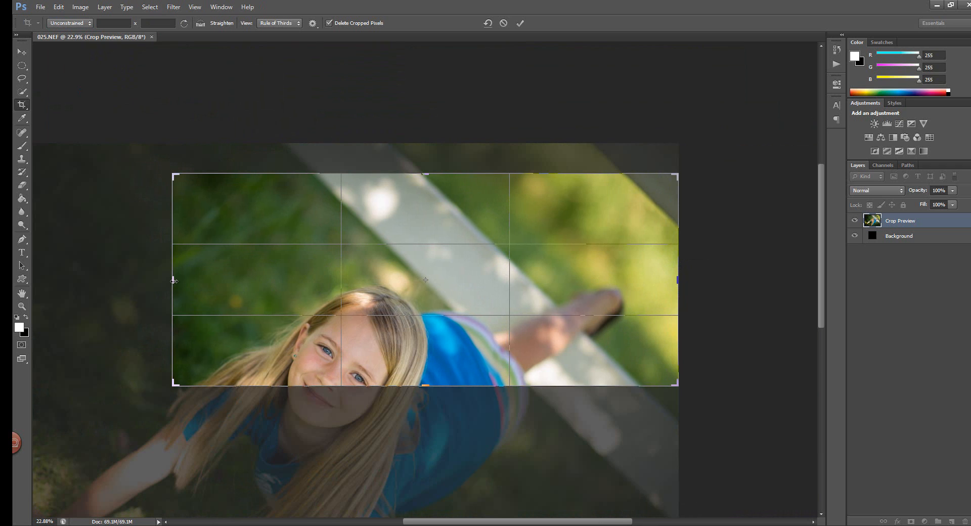
{"action": "left_click_drag", "start_coordinate": [174, 281], "coordinate": [77, 279]}
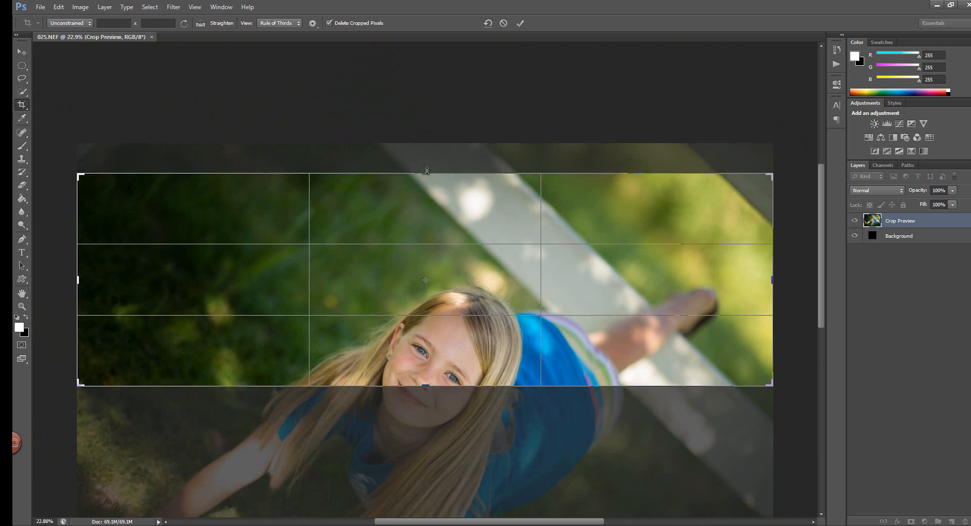
{"action": "left_click_drag", "start_coordinate": [429, 163], "coordinate": [429, 152]}
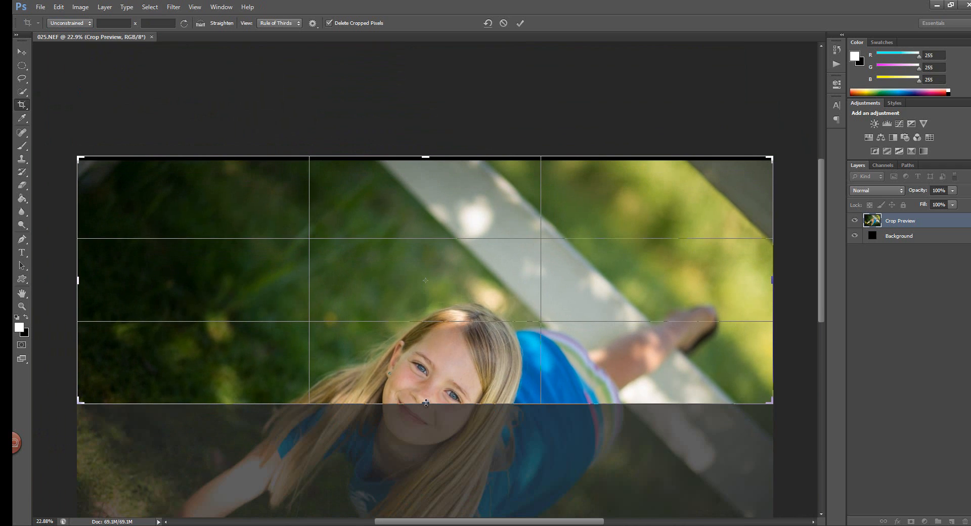
{"action": "left_click_drag", "start_coordinate": [426, 403], "coordinate": [453, 512]}
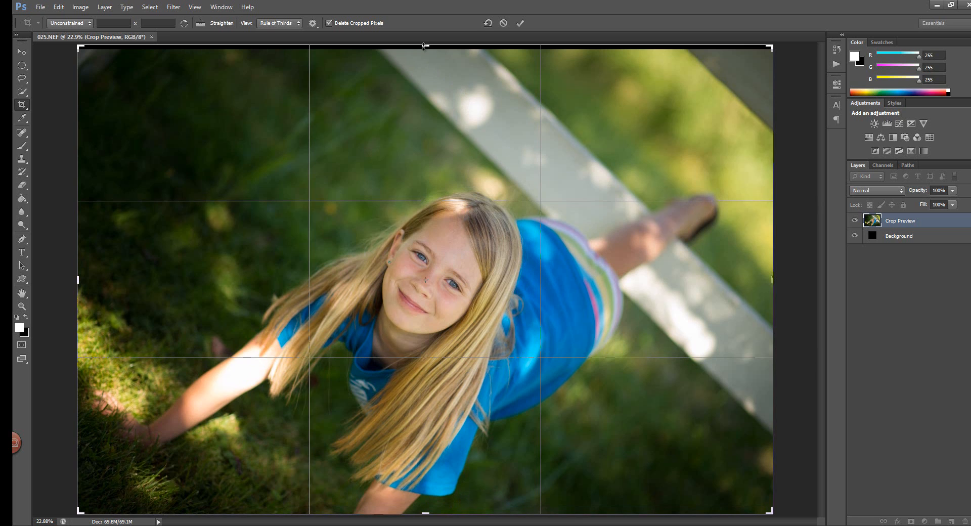
{"action": "left_click_drag", "start_coordinate": [424, 47], "coordinate": [426, 47]}
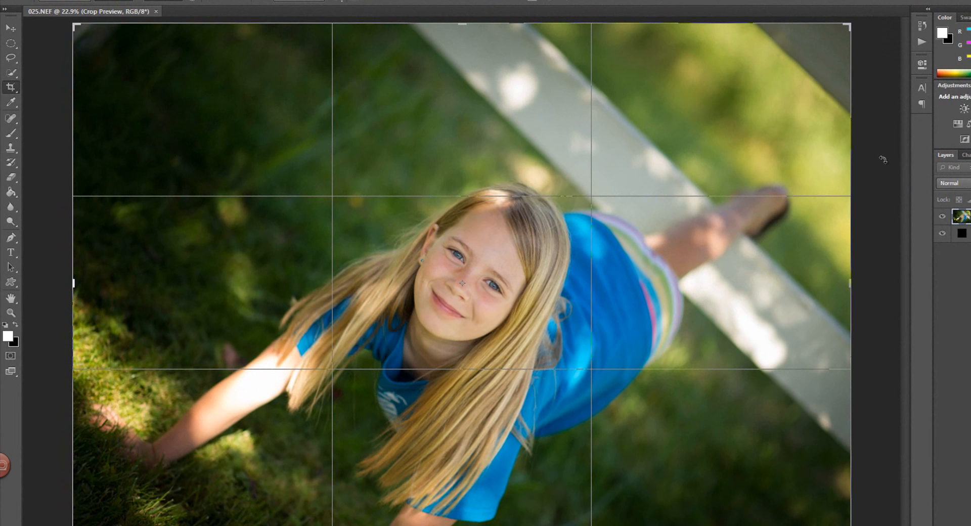
- Straighten the photo along the upper edge of the diagonal white beam and apply the resulting crop
{"action": "left_click_drag", "start_coordinate": [882, 159], "coordinate": [830, 259]}
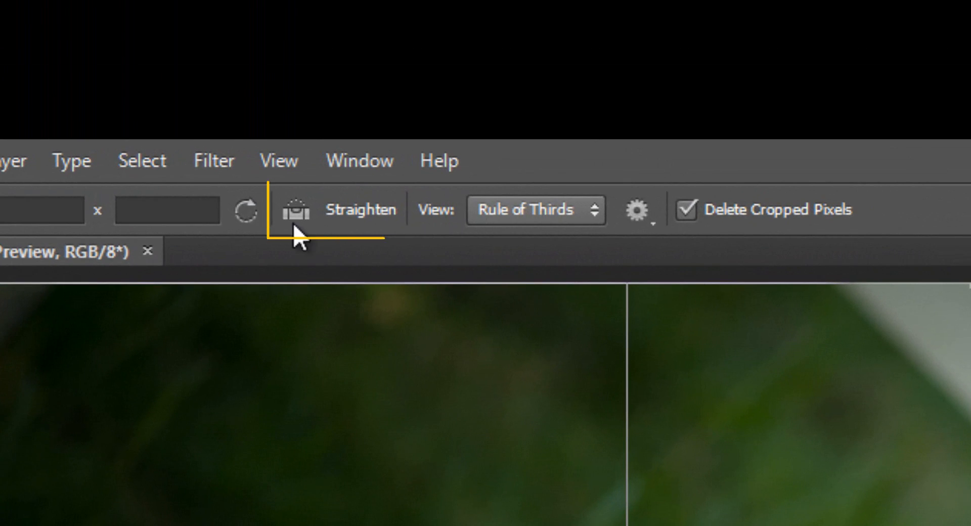
{"action": "left_click", "coordinate": [300, 218]}
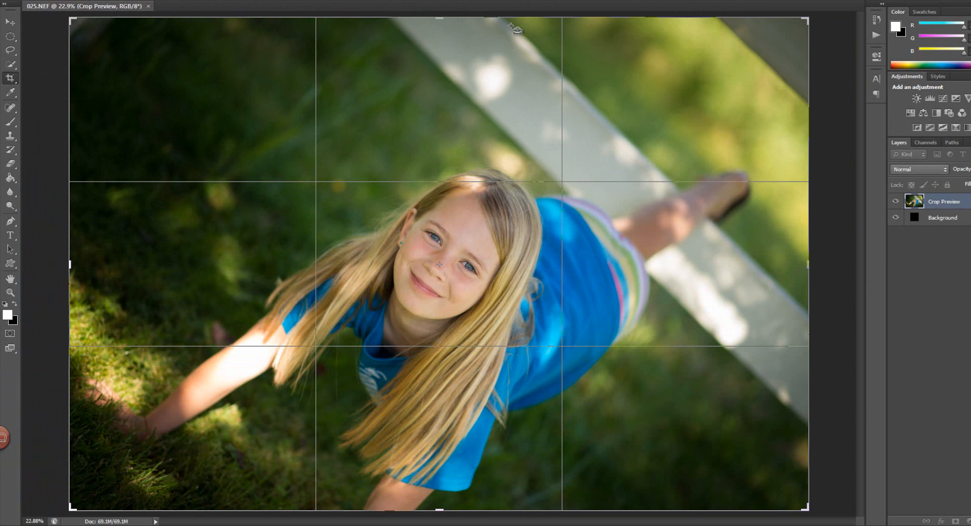
{"action": "mouse_move", "coordinate": [510, 25]}
{"action": "left_mouse_down"}
{"action": "mouse_move", "coordinate": [774, 268]}
{"action": "mouse_move", "coordinate": [807, 311]}
{"action": "left_mouse_up"}
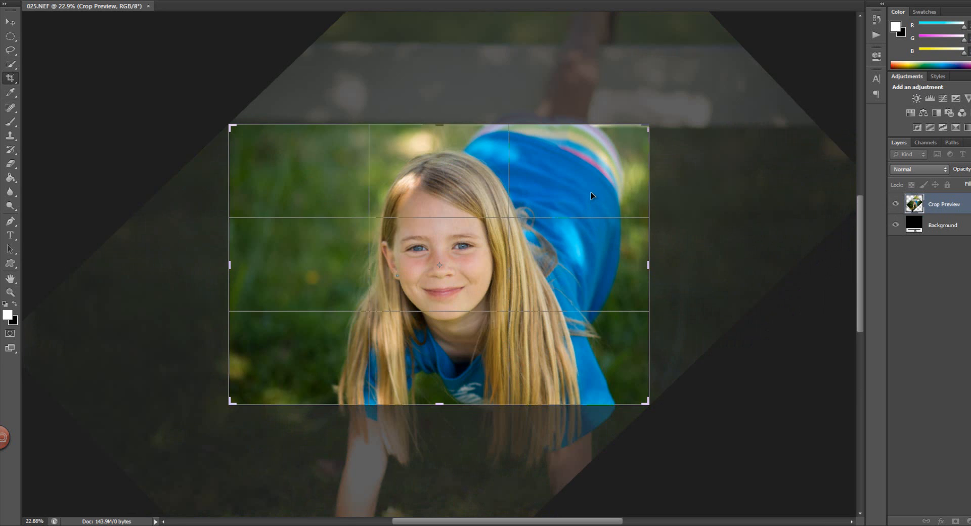
{"action": "key", "text": "Return"}
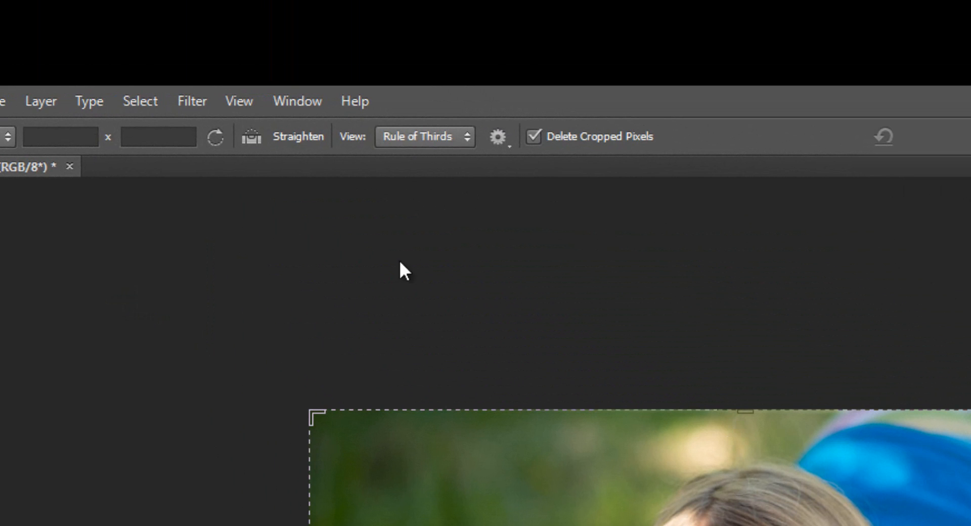
- Tighten the crop from its upper-right corner and place the girl's face along the left rule-of-thirds line
{"action": "left_click", "coordinate": [420, 136]}
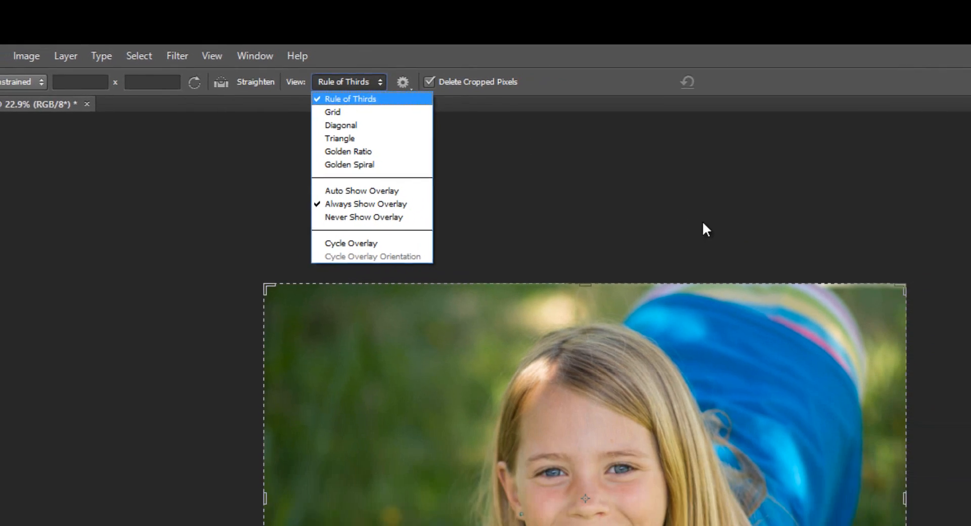
{"action": "left_click", "coordinate": [901, 328]}
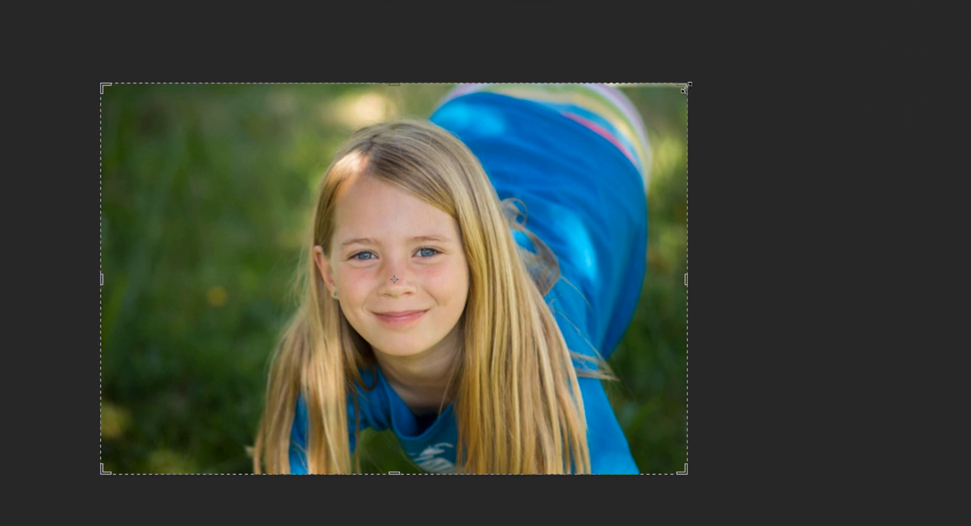
{"action": "left_click_drag", "start_coordinate": [685, 88], "coordinate": [662, 98]}
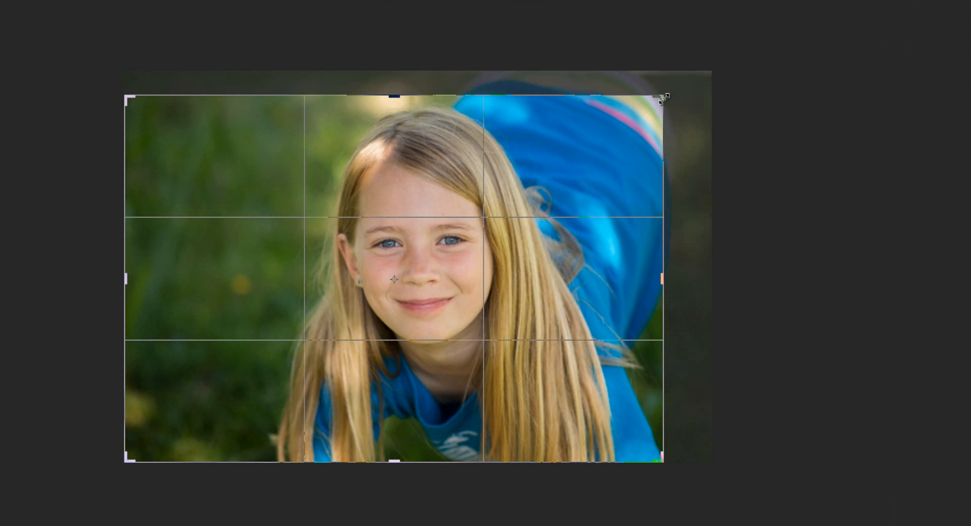
{"action": "left_click_drag", "start_coordinate": [664, 98], "coordinate": [635, 113]}
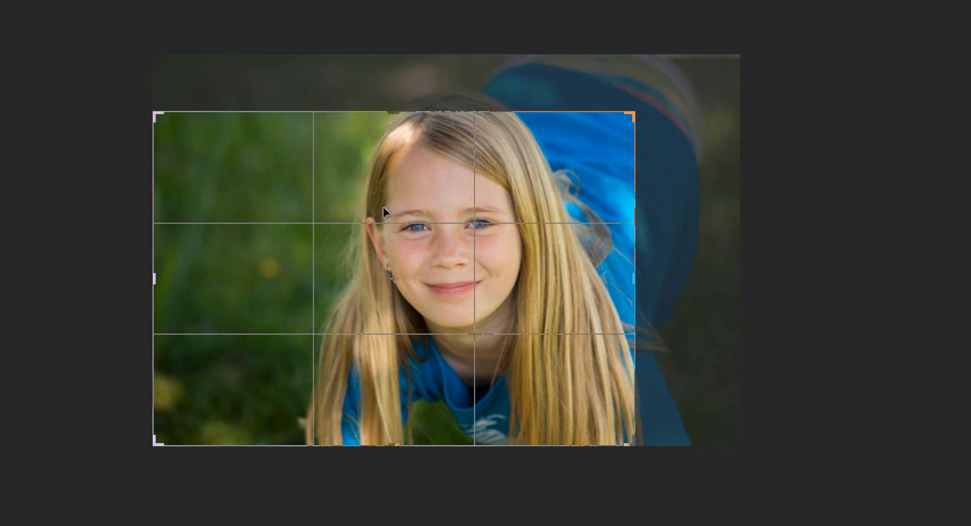
{"action": "left_click_drag", "start_coordinate": [383, 206], "coordinate": [309, 292]}
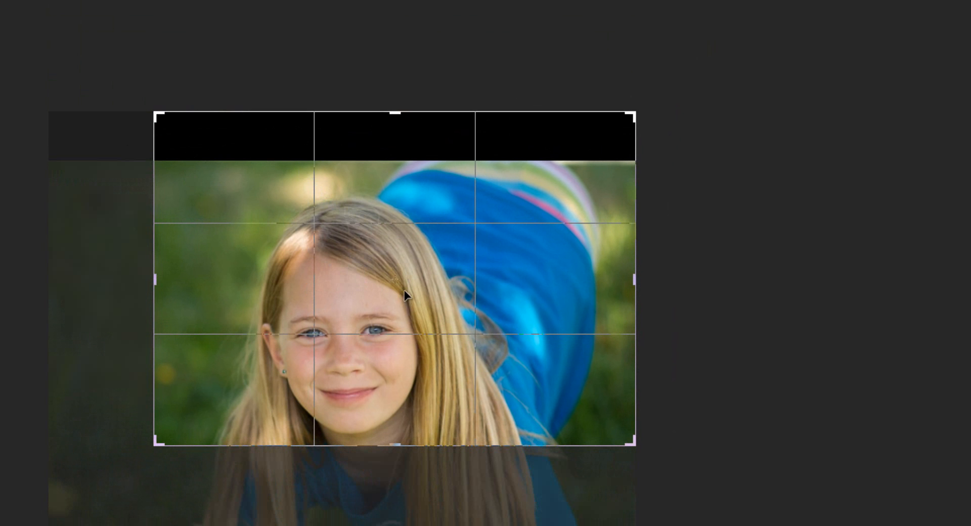
{"action": "left_click_drag", "start_coordinate": [405, 290], "coordinate": [409, 238]}
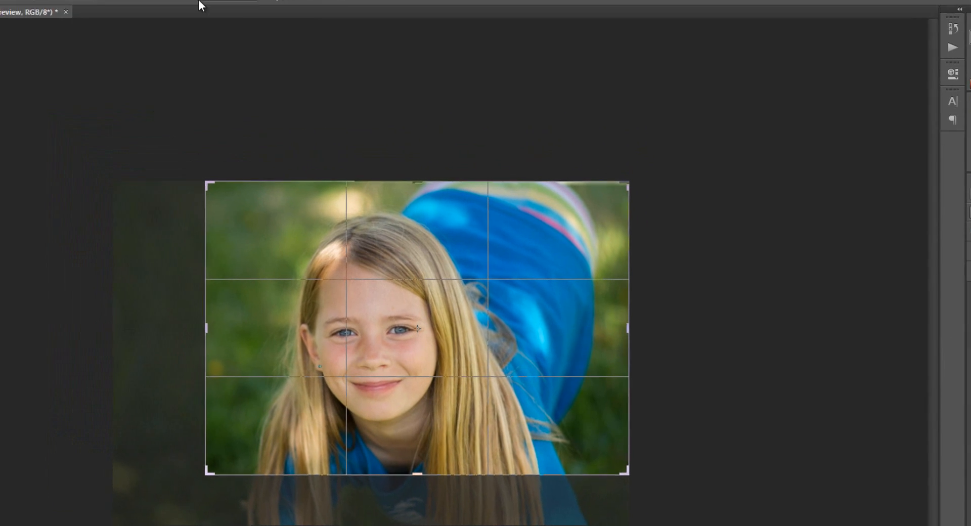
- Switch the crop overlay to Golden Spiral and reposition the photo within it, applying the crop
{"action": "left_click", "coordinate": [226, 0]}
{"action": "left_click", "coordinate": [231, 61]}
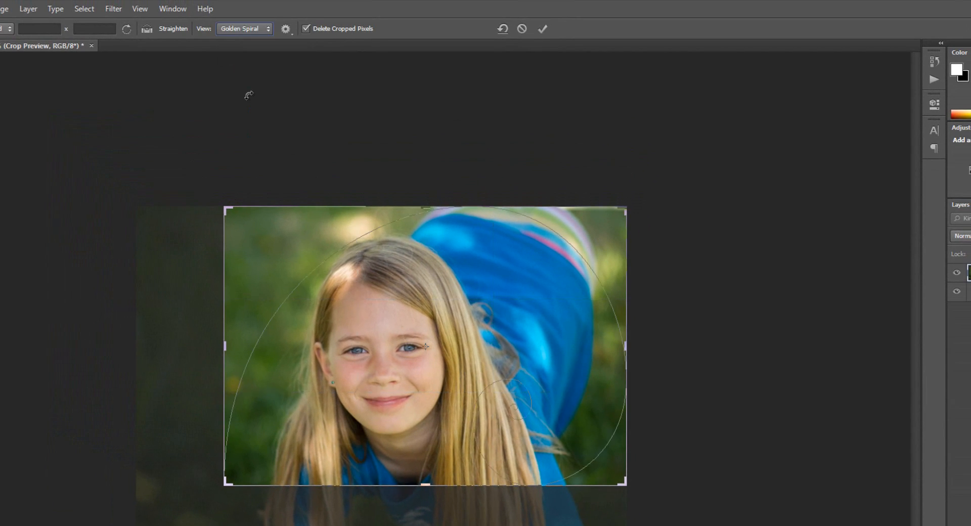
{"action": "left_click_drag", "start_coordinate": [552, 364], "coordinate": [641, 375]}
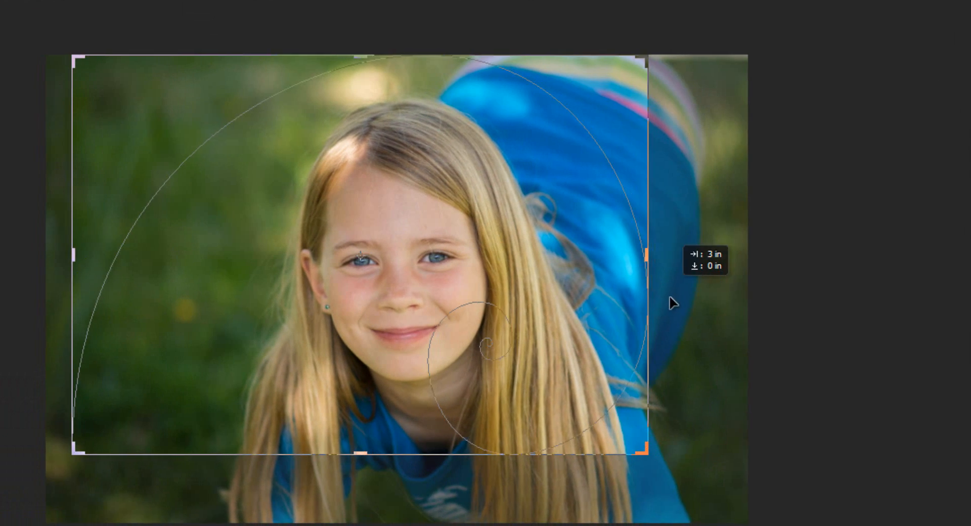
{"action": "mouse_move", "coordinate": [669, 295]}
{"action": "left_mouse_down"}
{"action": "mouse_move", "coordinate": [686, 357]}
{"action": "mouse_move", "coordinate": [663, 311]}
{"action": "left_mouse_up"}
{"action": "left_click_drag", "start_coordinate": [660, 260], "coordinate": [693, 357]}
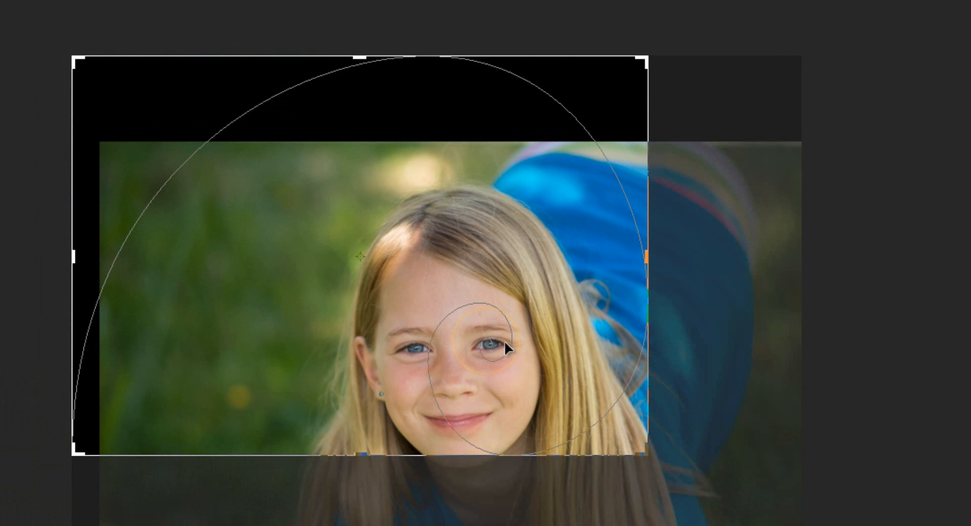
{"action": "left_click_drag", "start_coordinate": [528, 193], "coordinate": [504, 158]}
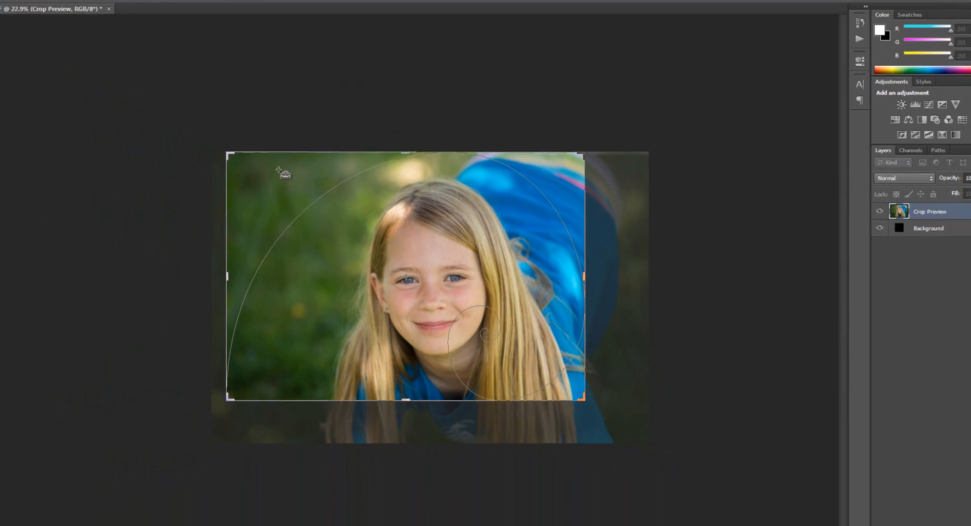
{"action": "key", "text": "Return"}
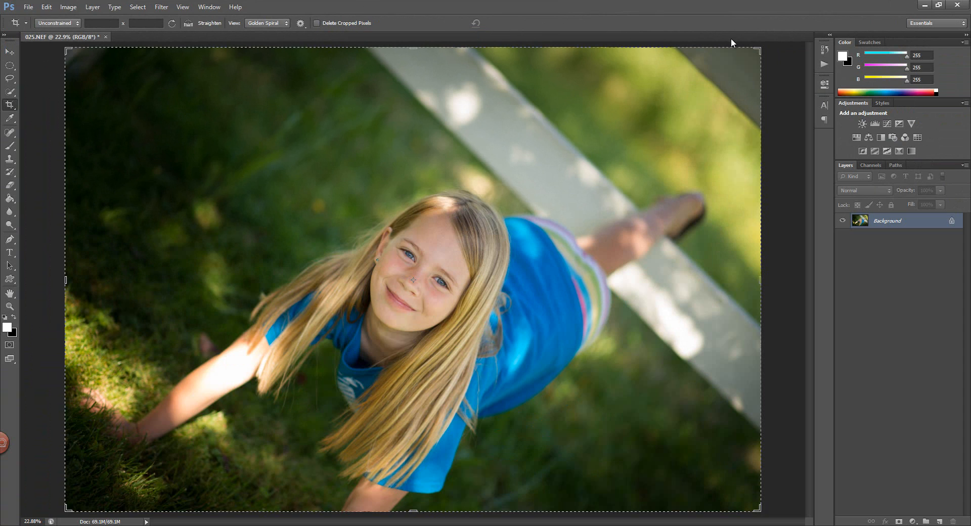
- Tighten the crop from its upper-right corner, move the photo down so the spiral's center meets the girl's face, and apply the crop
{"action": "left_click_drag", "start_coordinate": [756, 51], "coordinate": [683, 91]}
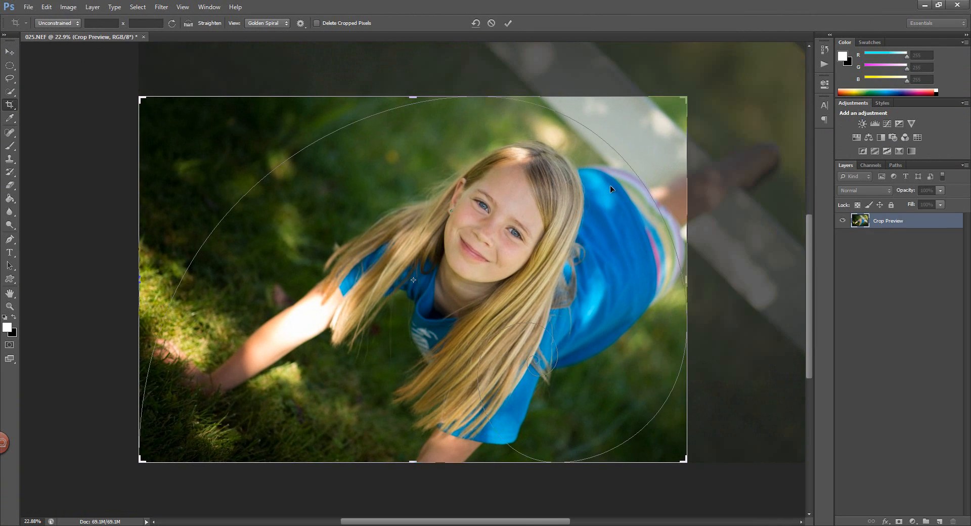
{"action": "left_click_drag", "start_coordinate": [610, 185], "coordinate": [610, 283]}
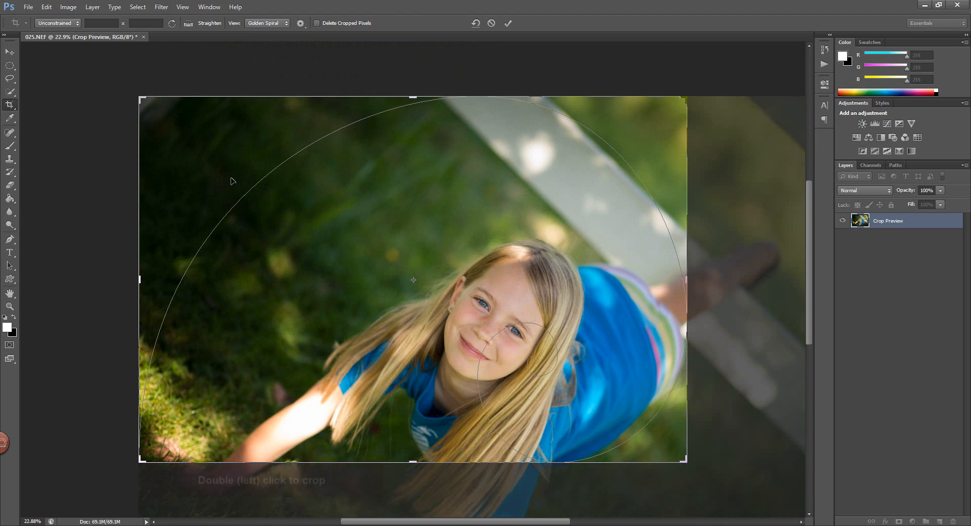
{"action": "double_click", "coordinate": [339, 193]}
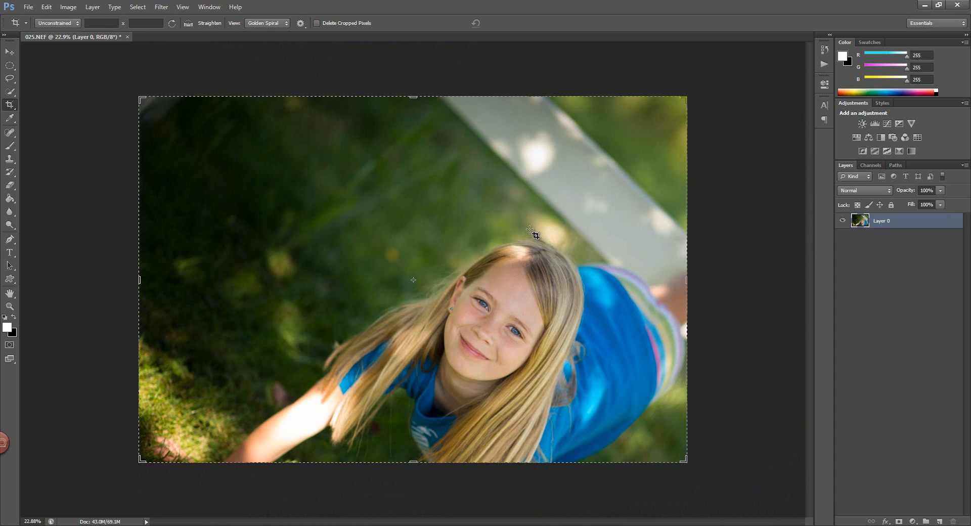
- Bring back hidden photo area by extending the crop's lower-right corner to about 23.1 by 15.5 in, and apply it
{"action": "key", "text": "ctrl+minus"}
{"action": "key", "text": "ctrl+minus"}
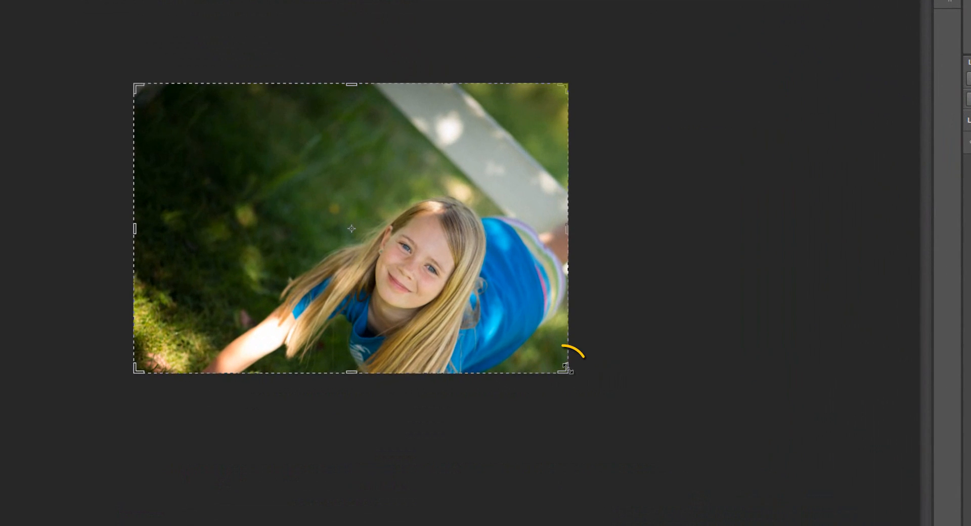
{"action": "left_click_drag", "start_coordinate": [566, 368], "coordinate": [565, 368]}
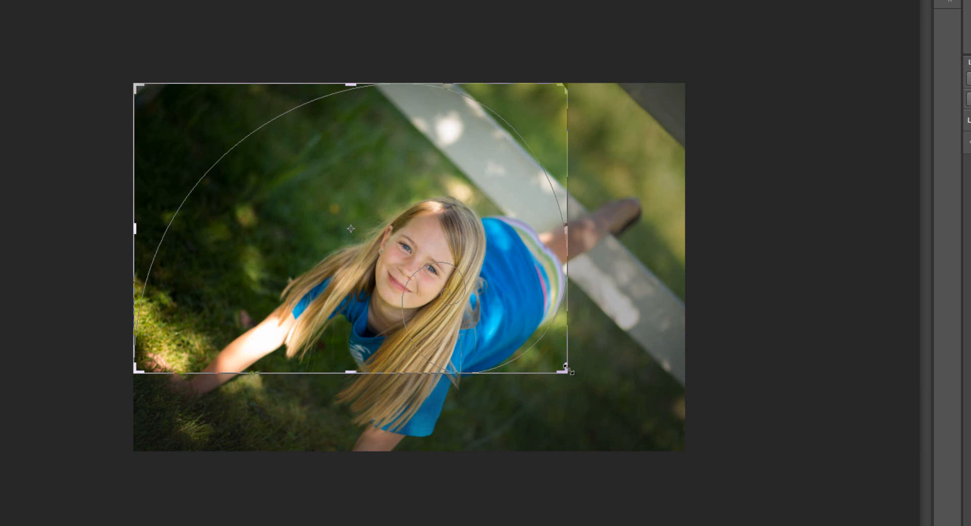
{"action": "left_click_drag", "start_coordinate": [568, 371], "coordinate": [596, 404]}
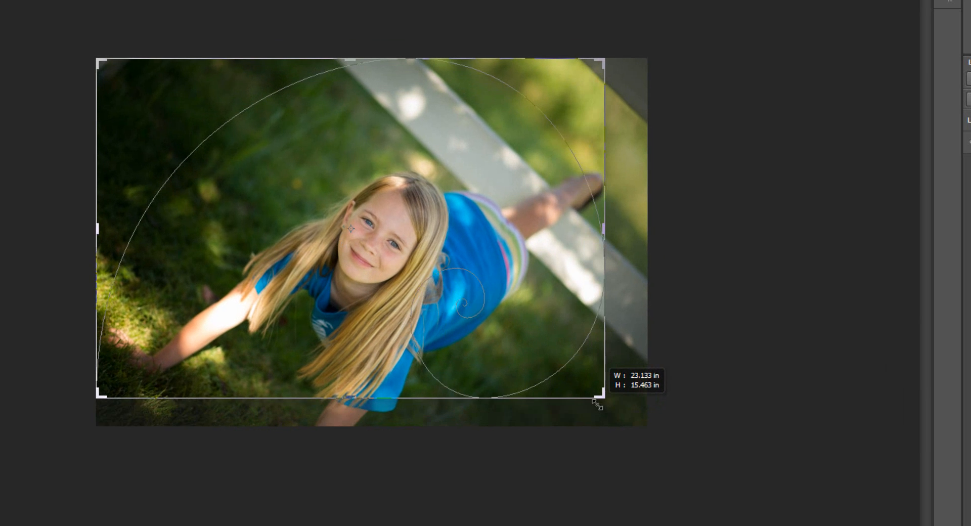
{"action": "key", "text": "Return"}
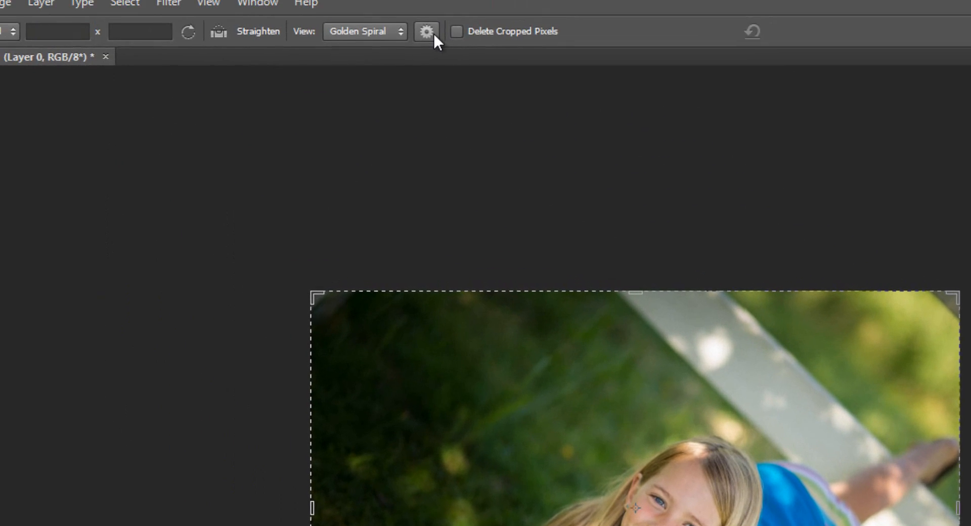
- Examine the additional crop options for classic mode, preview behavior and the crop shield
{"action": "left_click", "coordinate": [429, 33]}
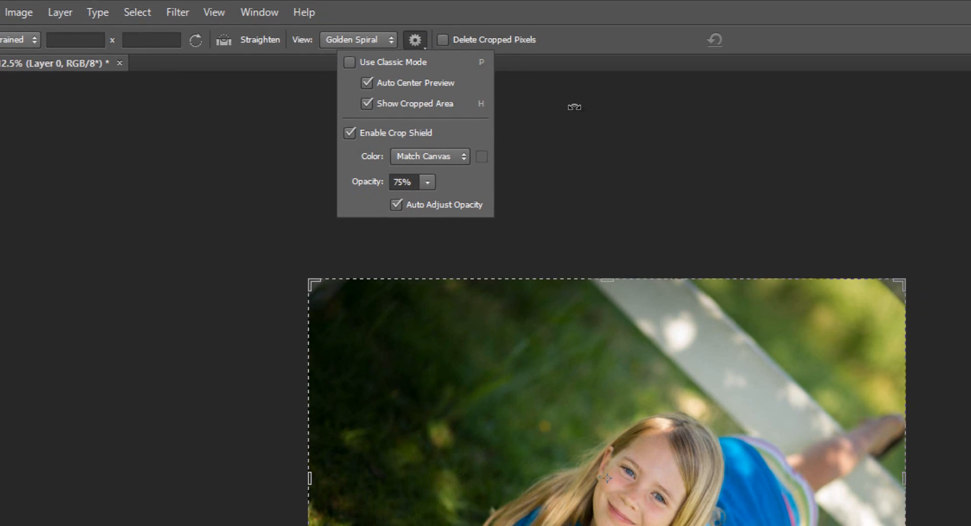
{"action": "left_click", "coordinate": [621, 119]}
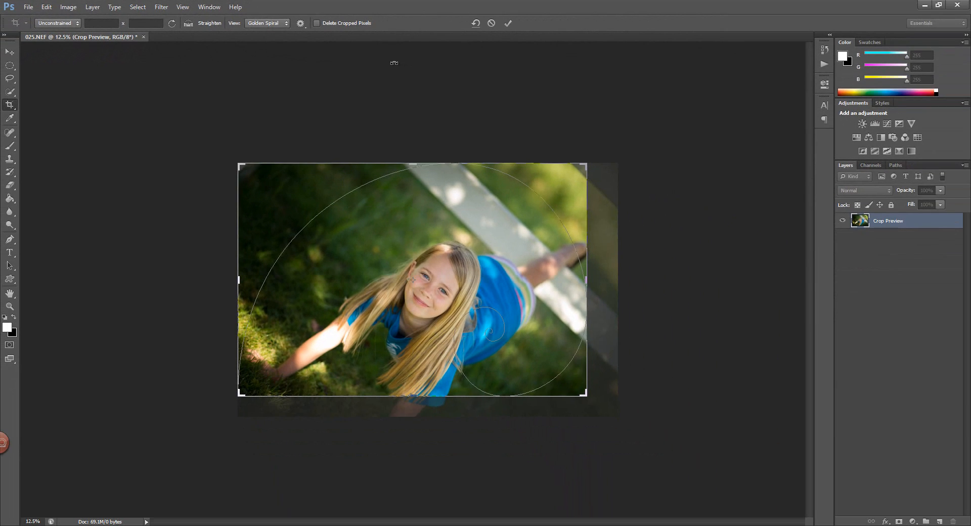